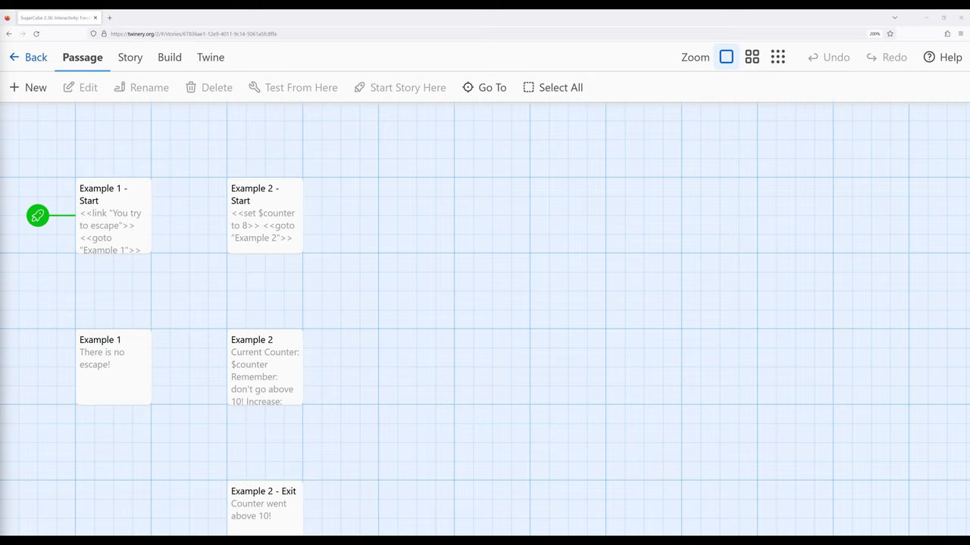
Review Example 1 - Start's code, highlighting the escape link line and the goto "Example 1" line.
double_click(114, 219)
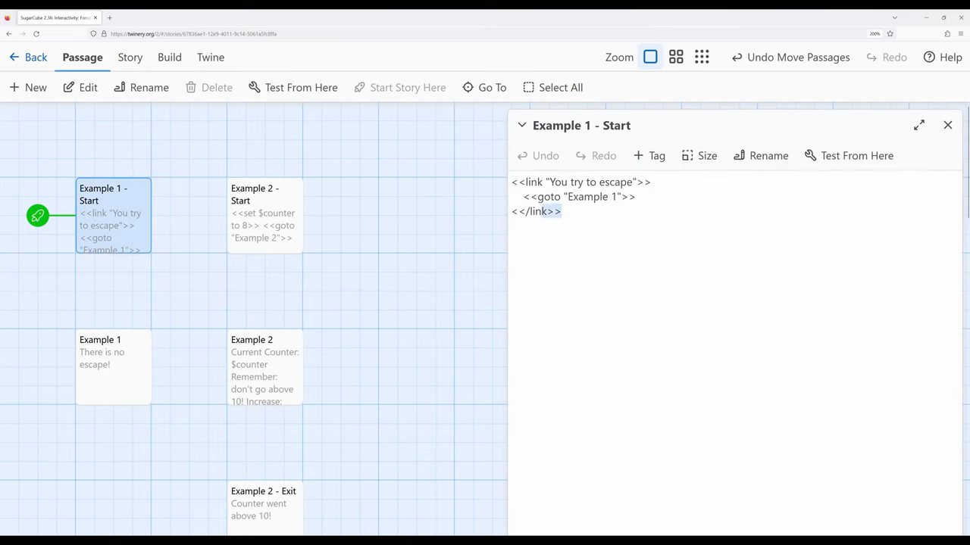
key(ctrl+a)
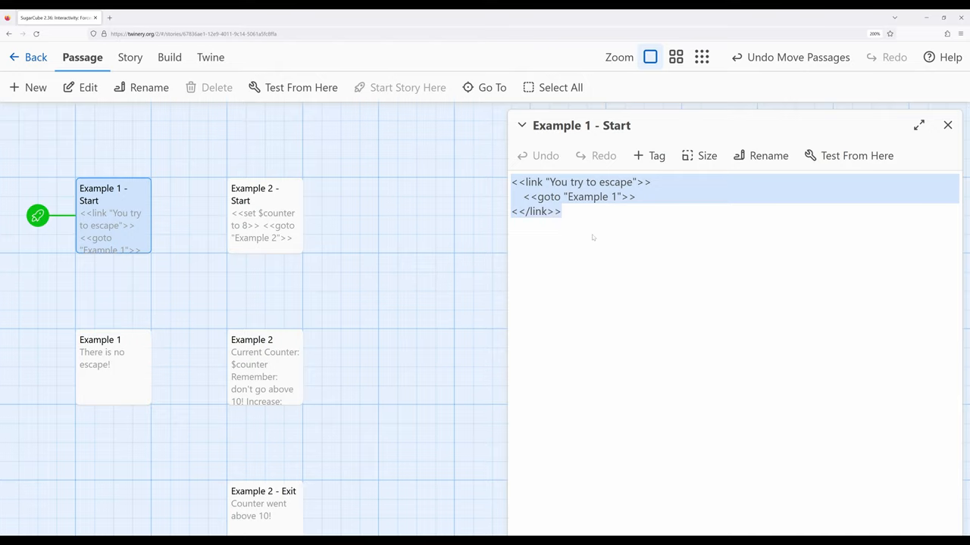
key(Right)
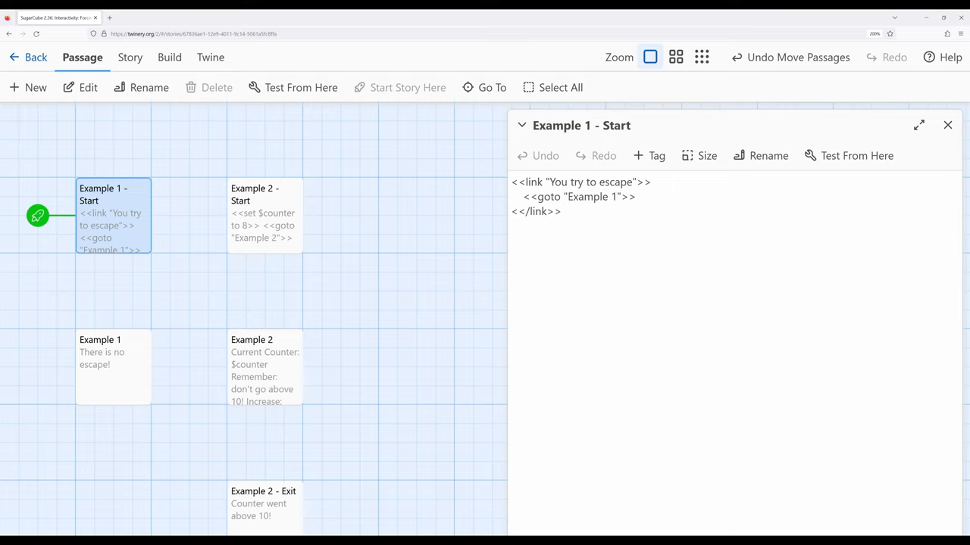
drag(512, 182, 651, 182)
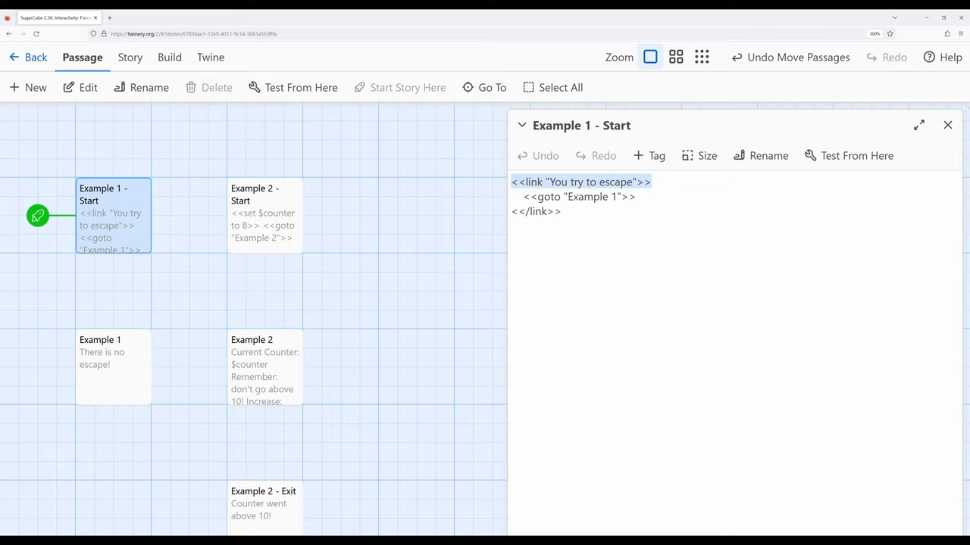
drag(636, 197, 524, 197)
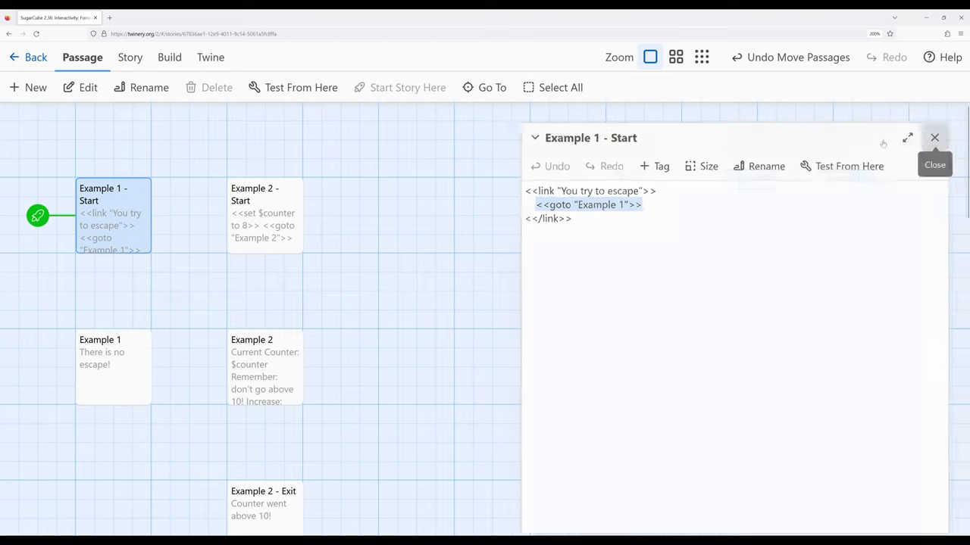
click(946, 125)
Briefly review the Example 1 passage's text and recheck Example 1 - Start's code.
click(278, 216)
double_click(113, 371)
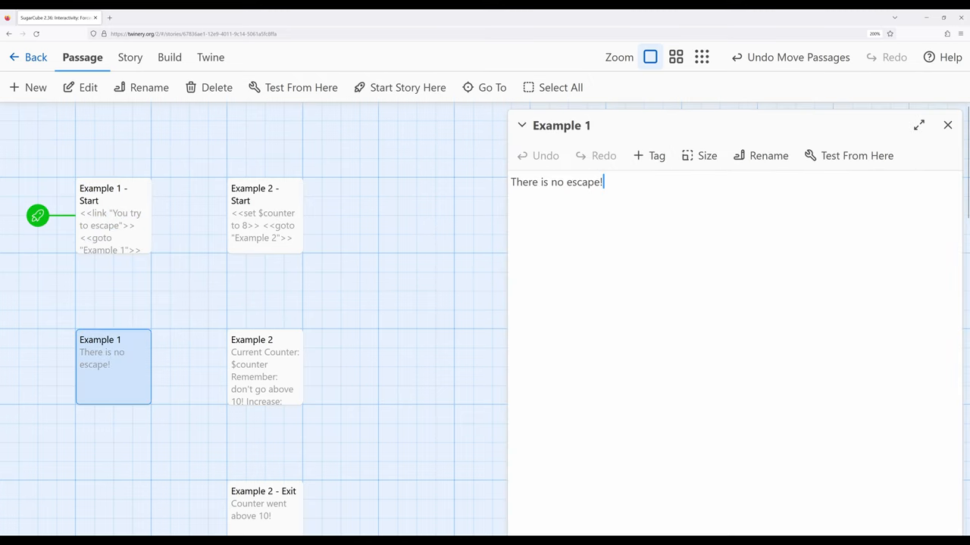
click(947, 125)
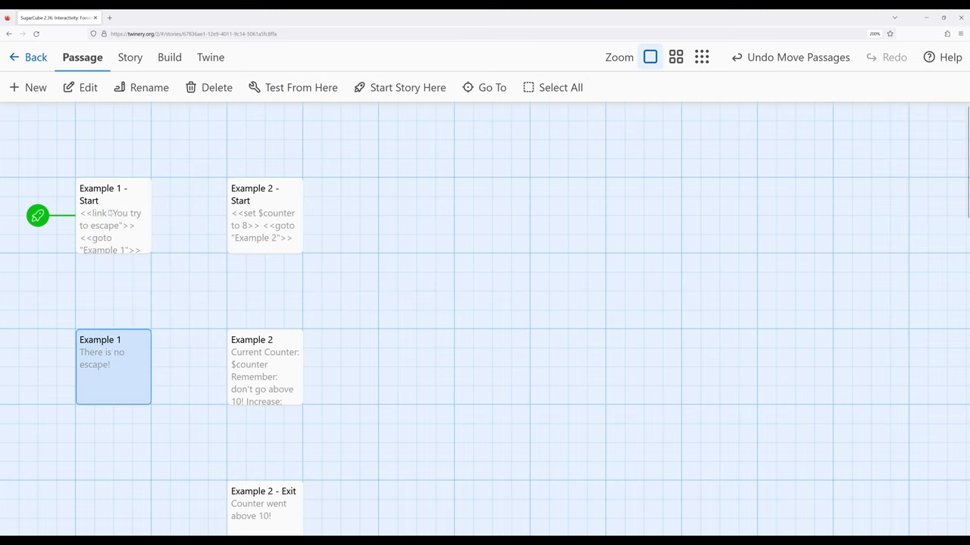
double_click(150, 200)
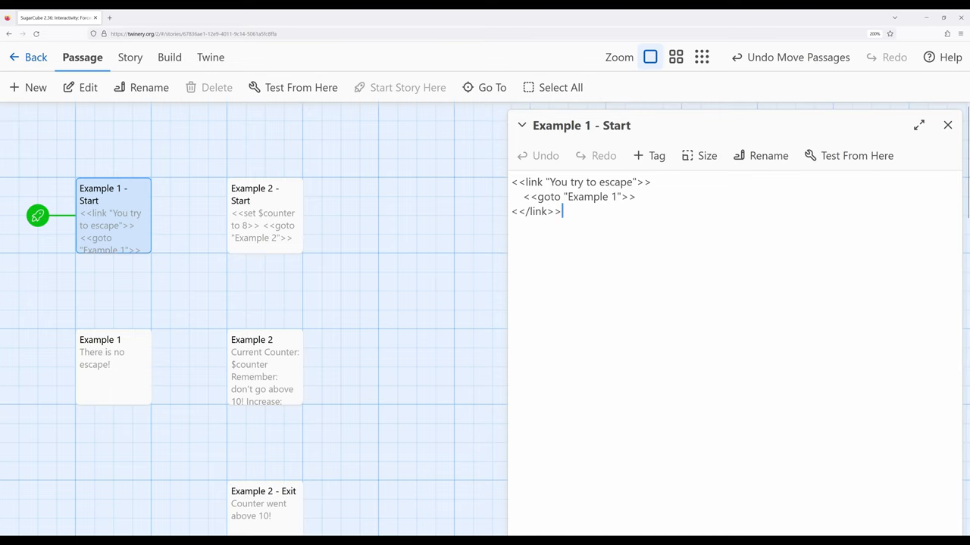
click(947, 125)
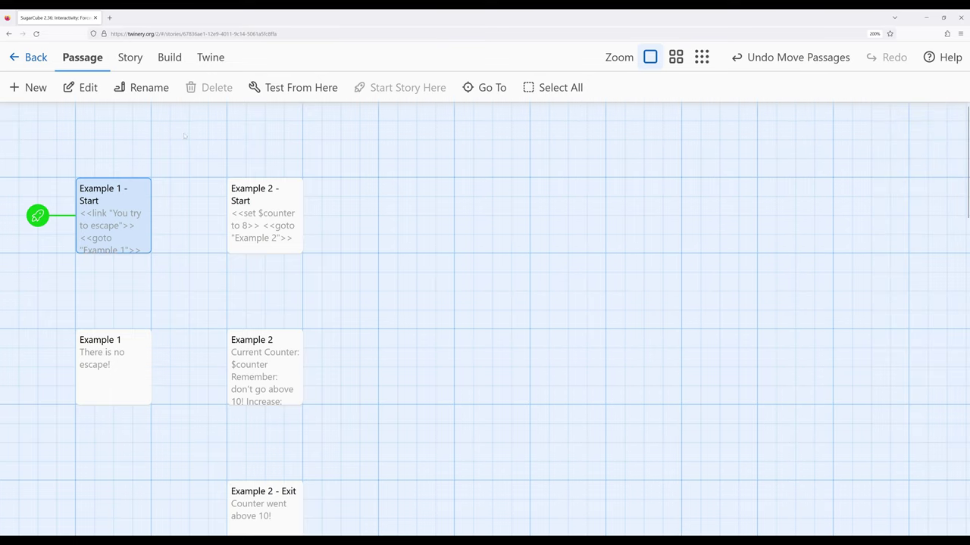
Play the story, follow the 'You try to escape' link to 'There is no escape!', then return to the map.
click(169, 57)
click(75, 87)
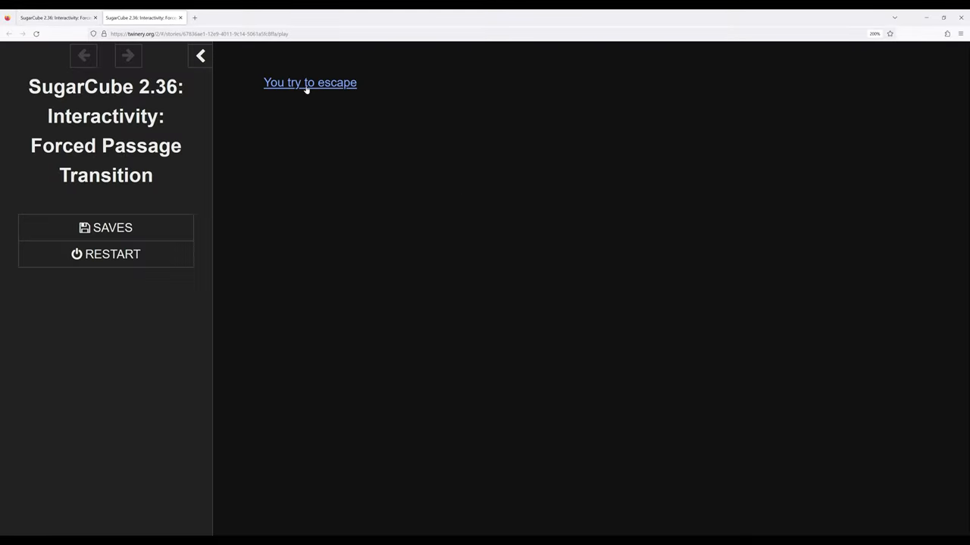
click(308, 84)
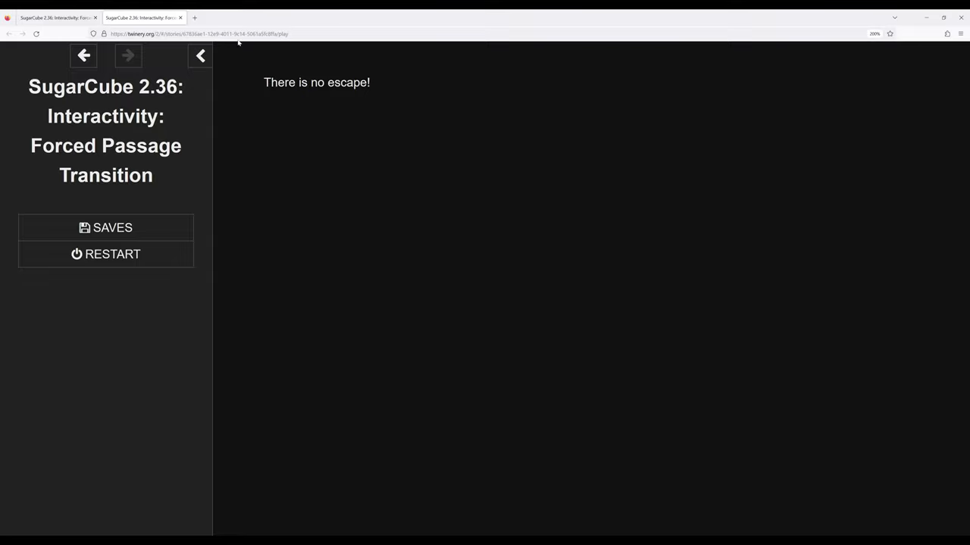
click(180, 17)
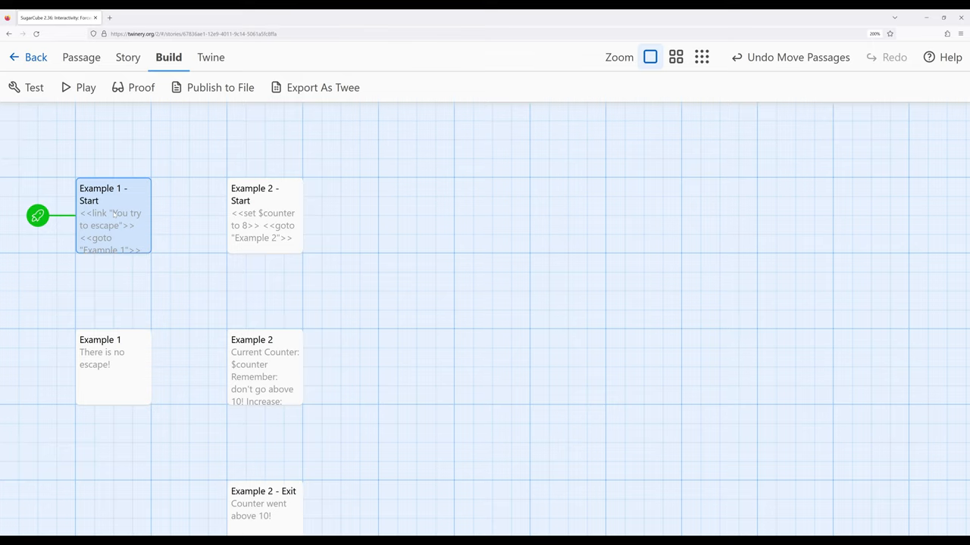
Make Example 2 - Start the starting passage and review its set $counter to 8 and goto lines.
click(264, 196)
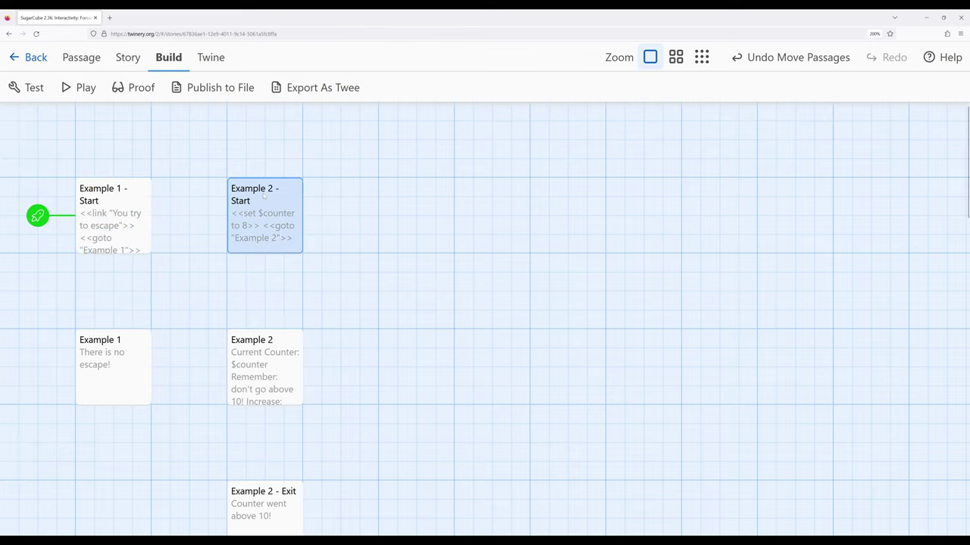
click(90, 59)
click(362, 88)
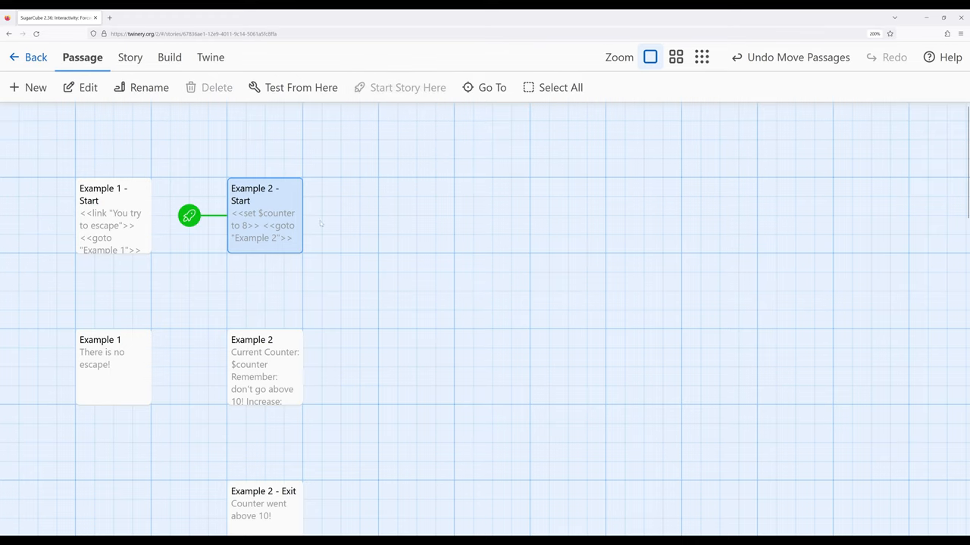
double_click(276, 227)
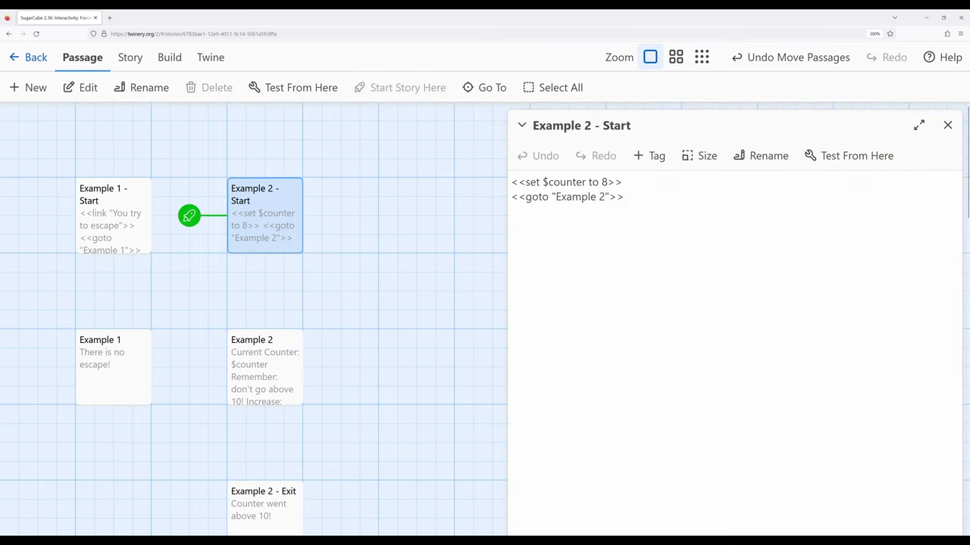
drag(623, 183, 470, 184)
key(Down)
key(End)
click(947, 125)
Bring up the Example 2 passage's counter code, then reselect Example 2 - Start.
click(254, 355)
double_click(254, 354)
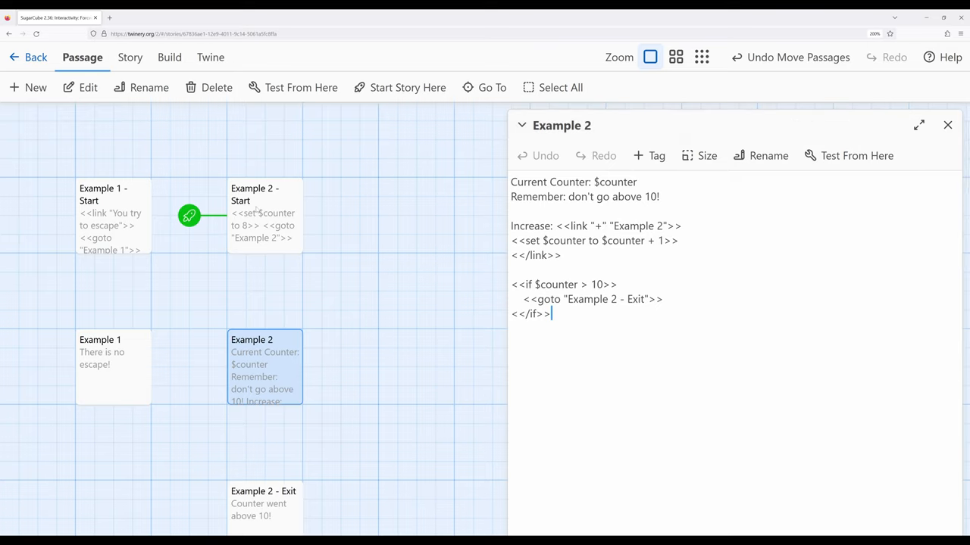
click(270, 229)
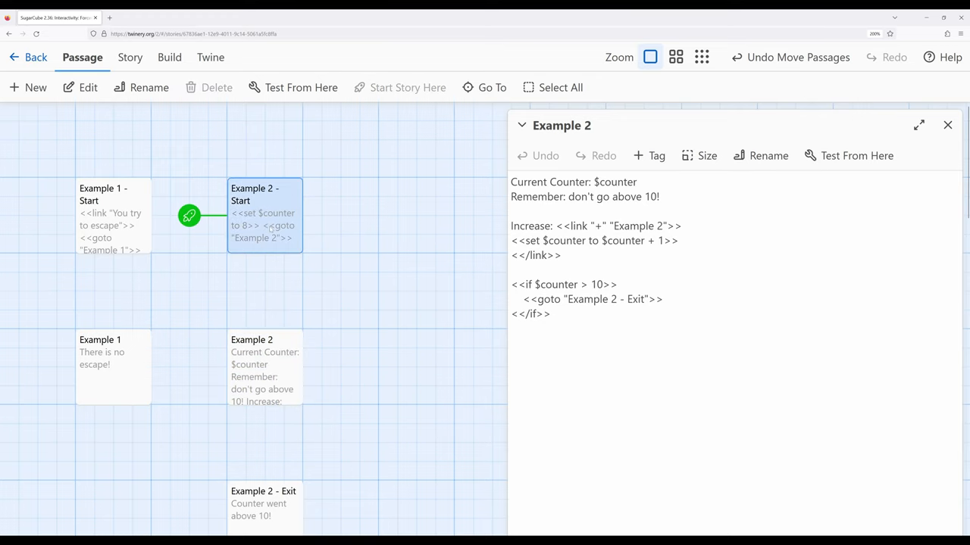
Show Example 2's code beside Example 2 - Start and highlight the Increase link block targeting Example 2.
double_click(270, 229)
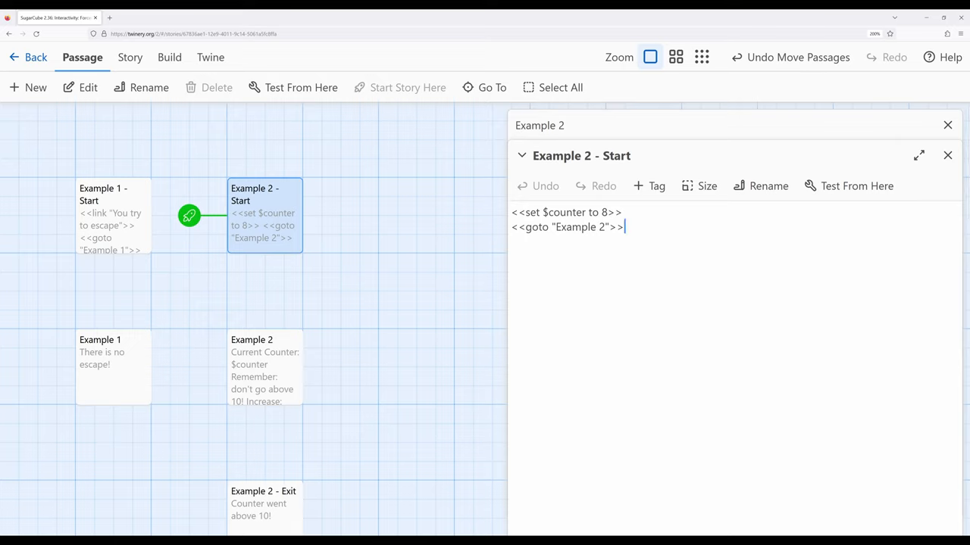
click(947, 156)
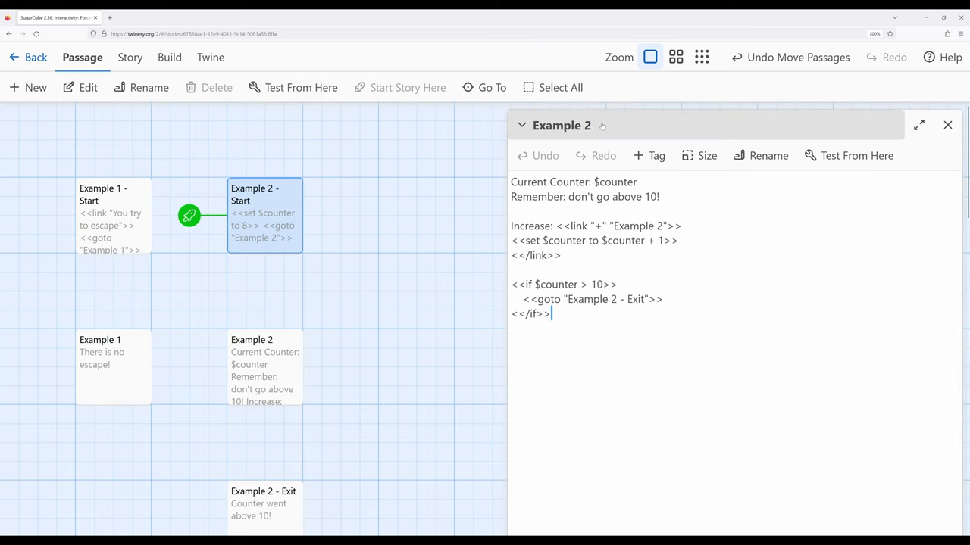
click(511, 226)
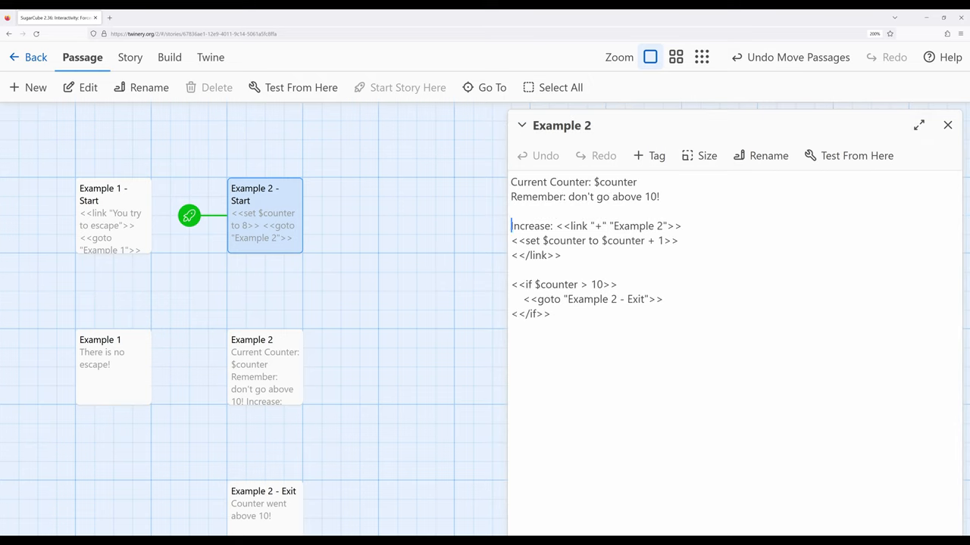
key(shift+Down)
key(shift+Down)
key(shift+End)
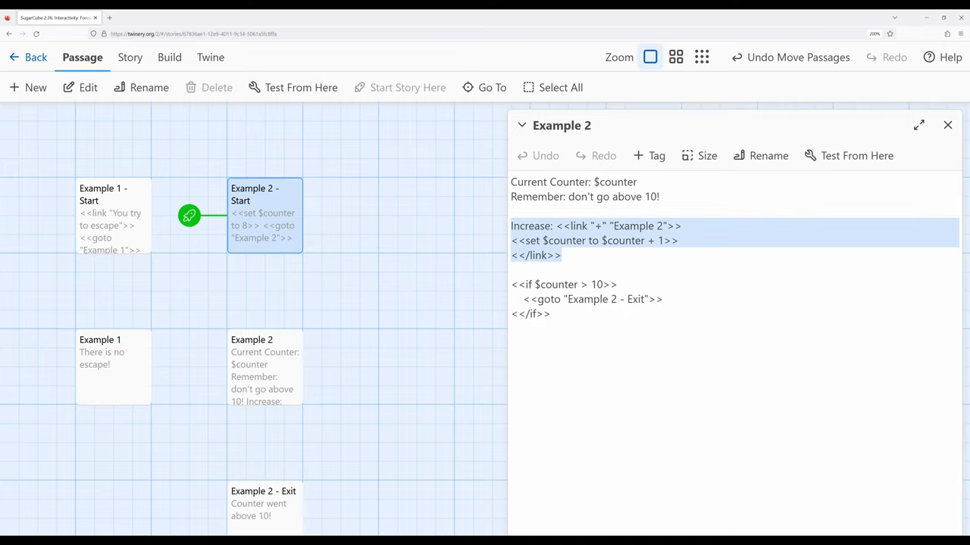
drag(609, 225, 667, 225)
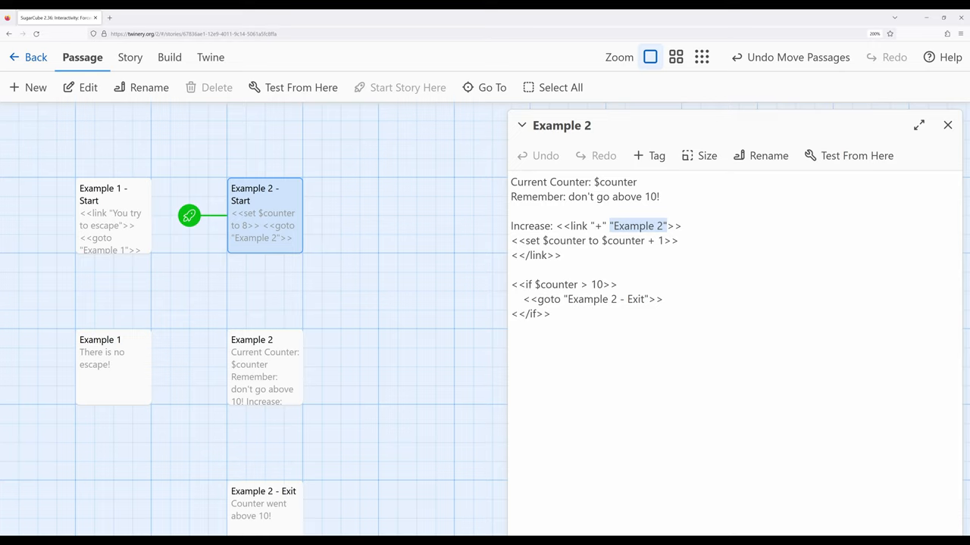
Highlight the <<if>> block whose goto jumps to Example 2 - Exit, then clear the highlight.
click(577, 332)
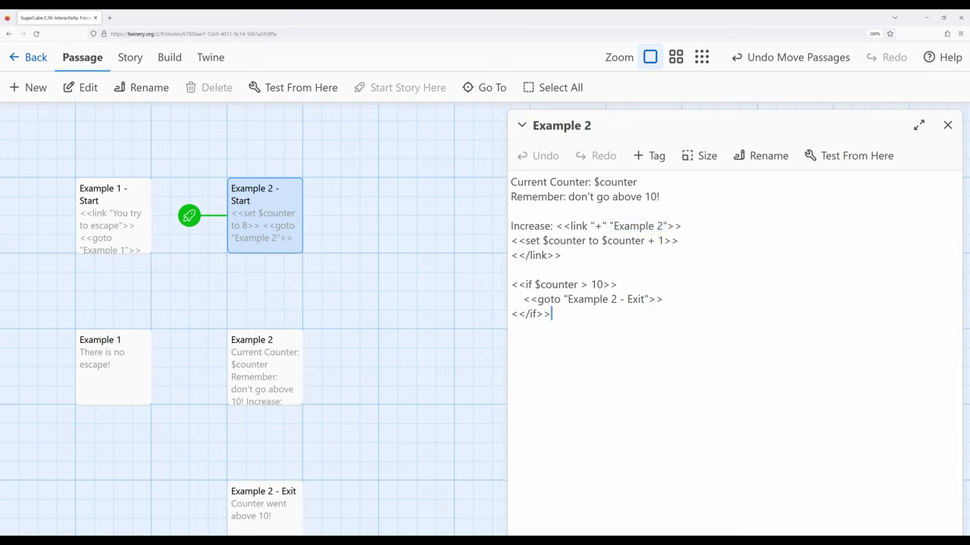
drag(510, 284, 551, 314)
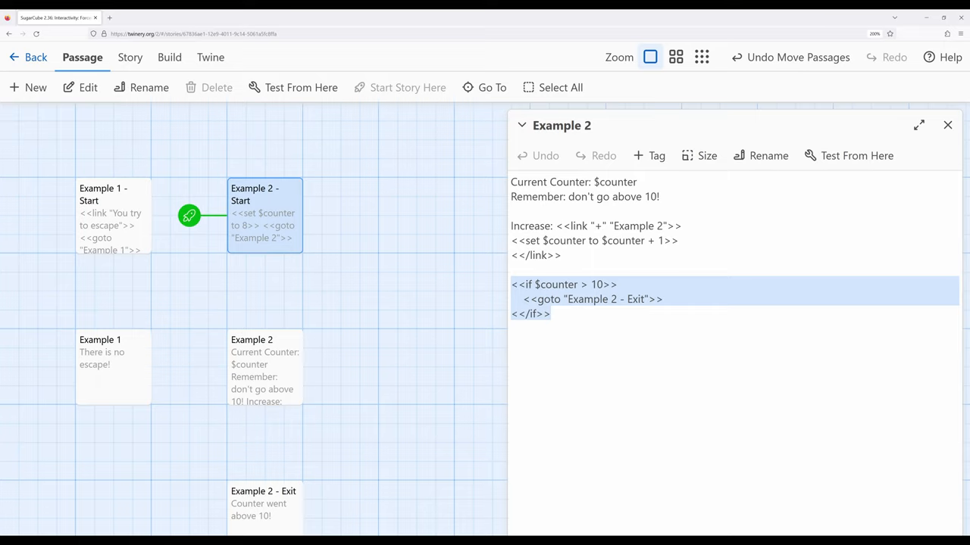
key(Right)
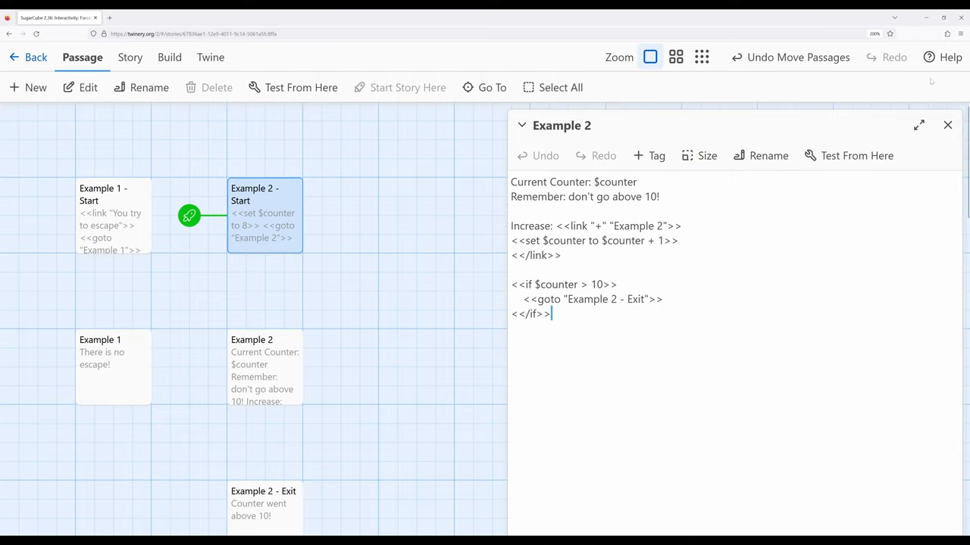
Play the story and click the + link three times so the counter passes 10 and jumps to 'Counter went above 10!'.
click(947, 125)
click(169, 56)
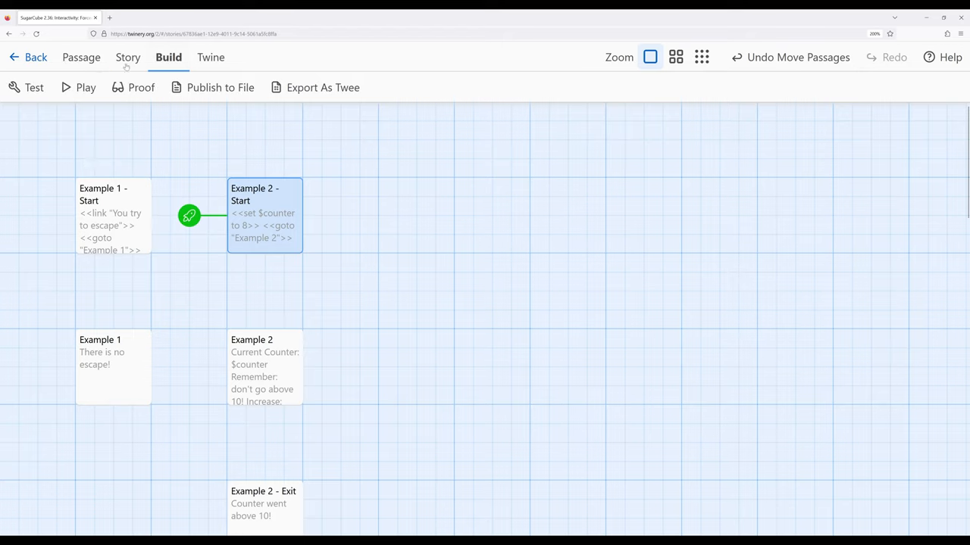
click(74, 87)
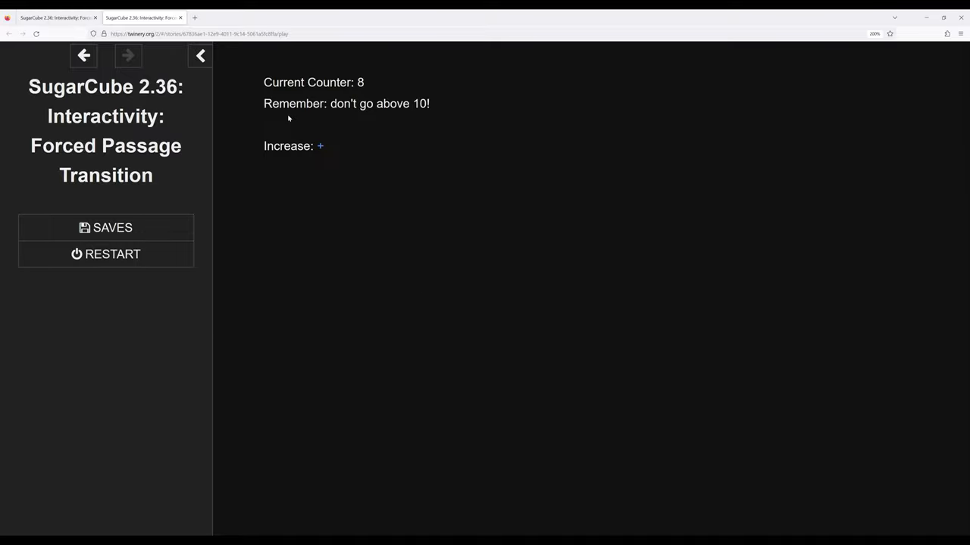
click(320, 149)
click(320, 147)
click(320, 148)
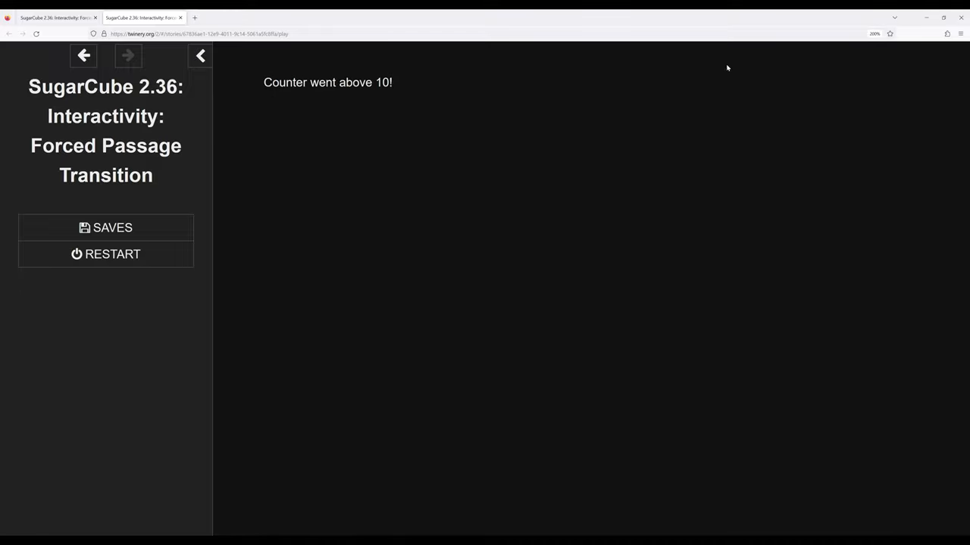
key(ctrl+Page_Up)
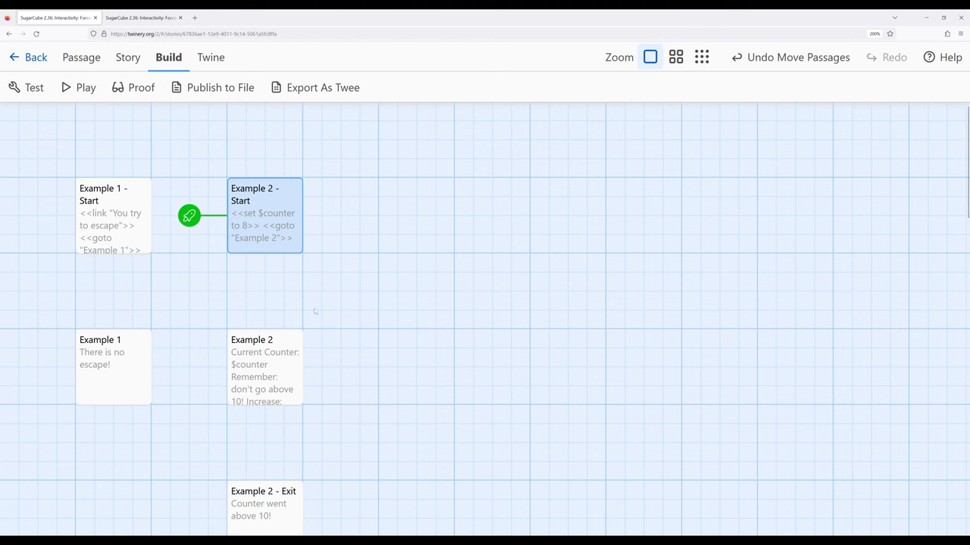
click(270, 503)
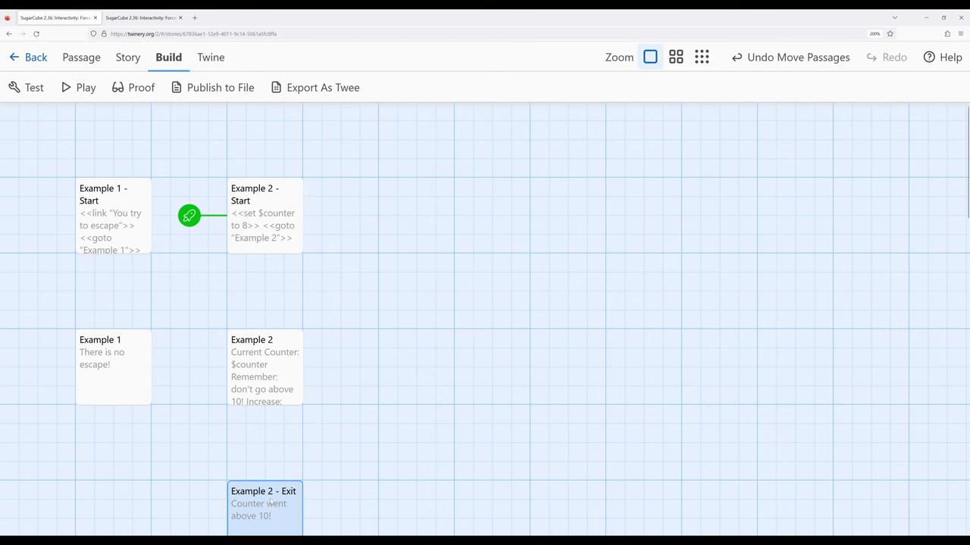
double_click(270, 503)
click(947, 124)
click(464, 298)
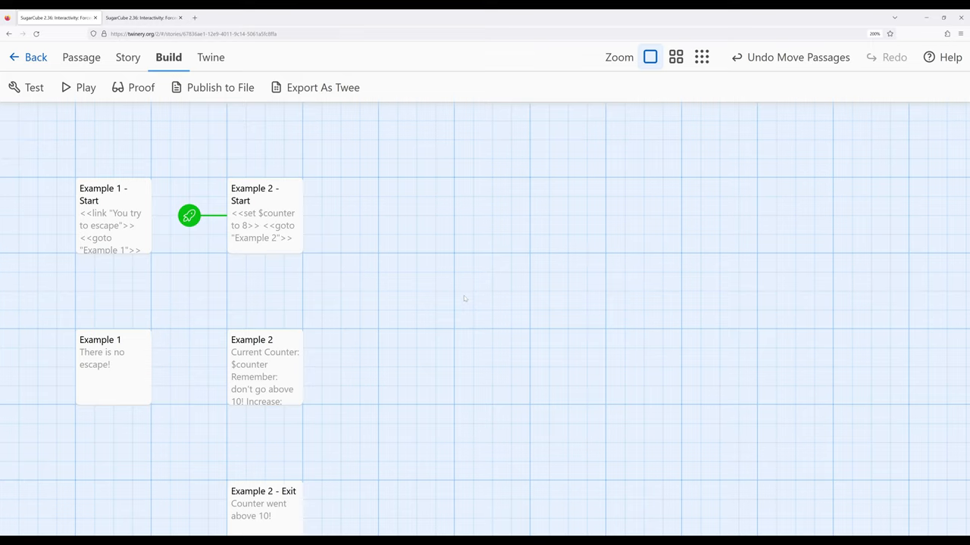
click(110, 212)
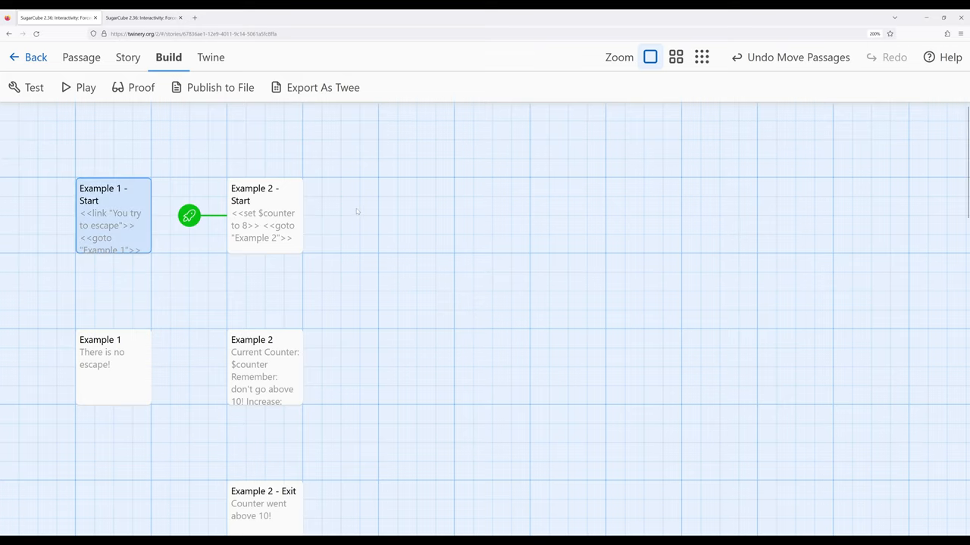